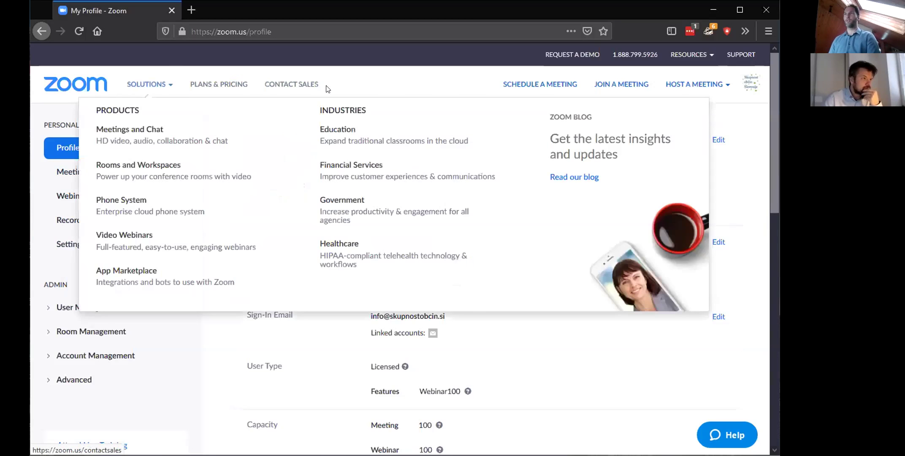
# Open the form for scheduling a new meeting and go through its topic and description fields.
pyautogui.click(71, 173)
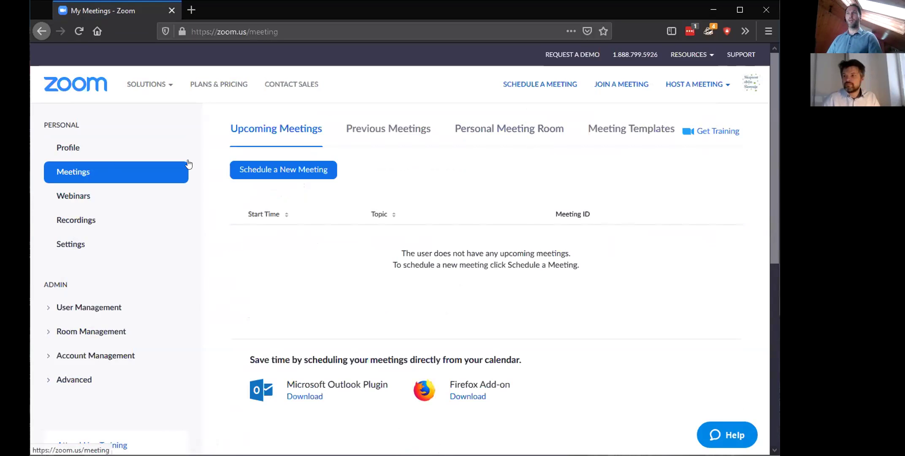
pyautogui.click(294, 171)
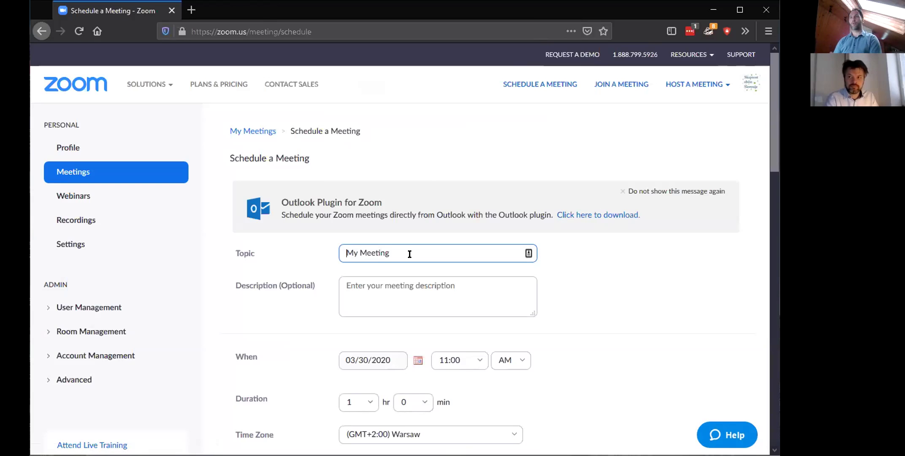
pyautogui.click(411, 297)
pyautogui.click(446, 248)
pyautogui.hotkey('ctrl', 'a')
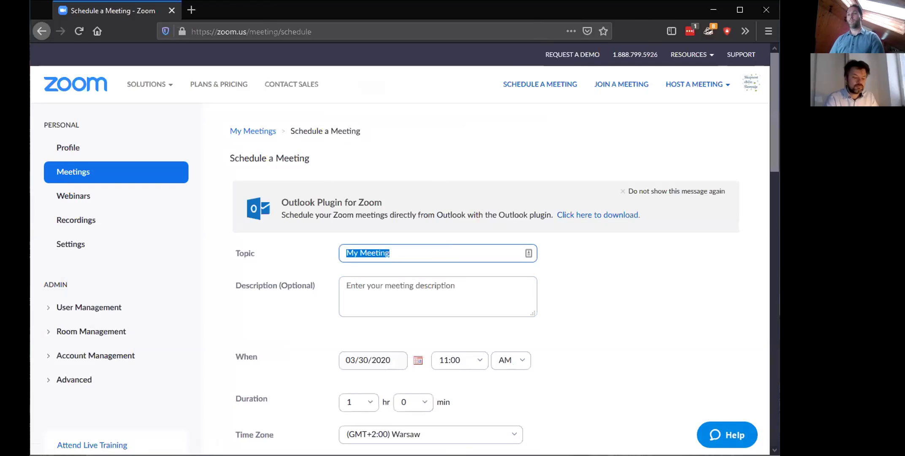
pyautogui.click(419, 292)
# Set the new meeting to record automatically on the local computer.
pyautogui.scroll(-3, 390, 368)
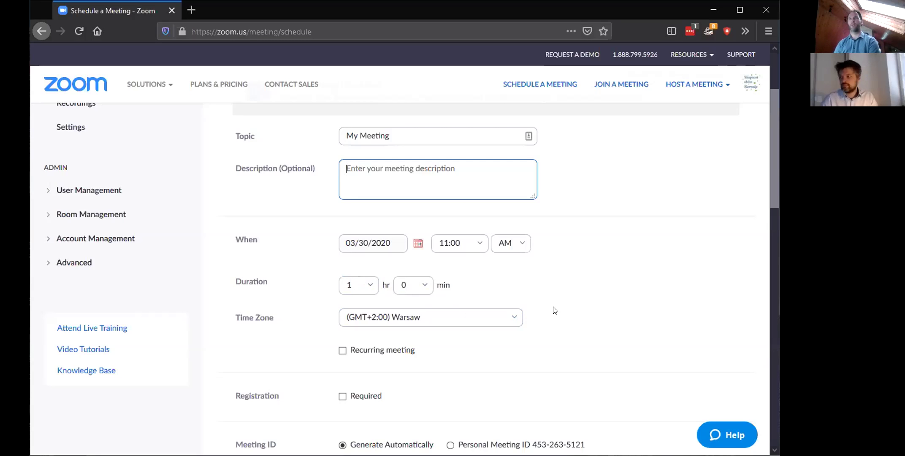
pyautogui.scroll(-4, 570, 291)
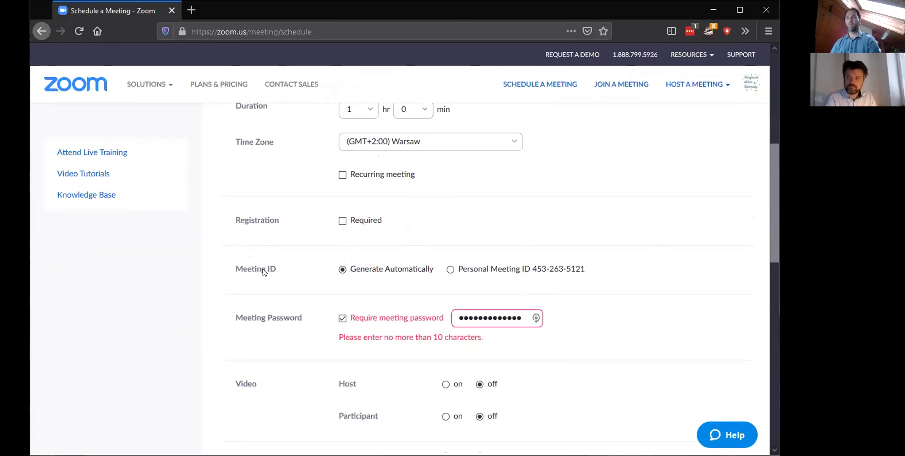
pyautogui.scroll(-2, 263, 272)
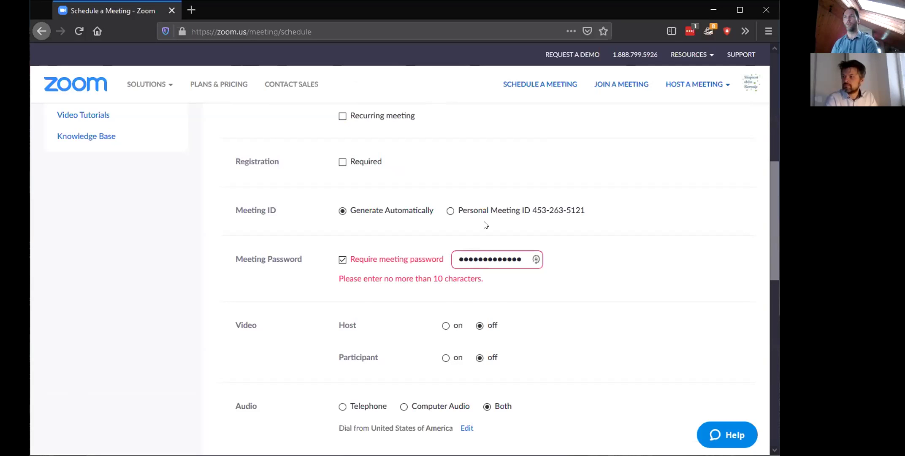
pyautogui.scroll(-3, 482, 236)
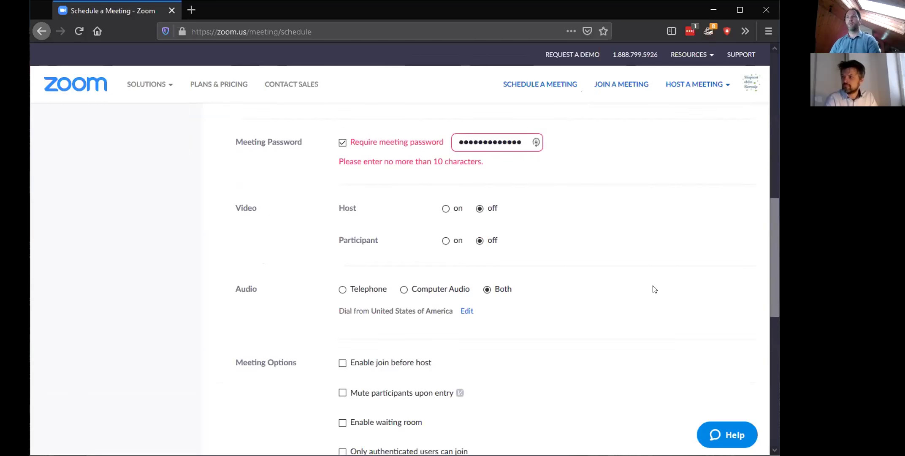
pyautogui.scroll(-3, 580, 258)
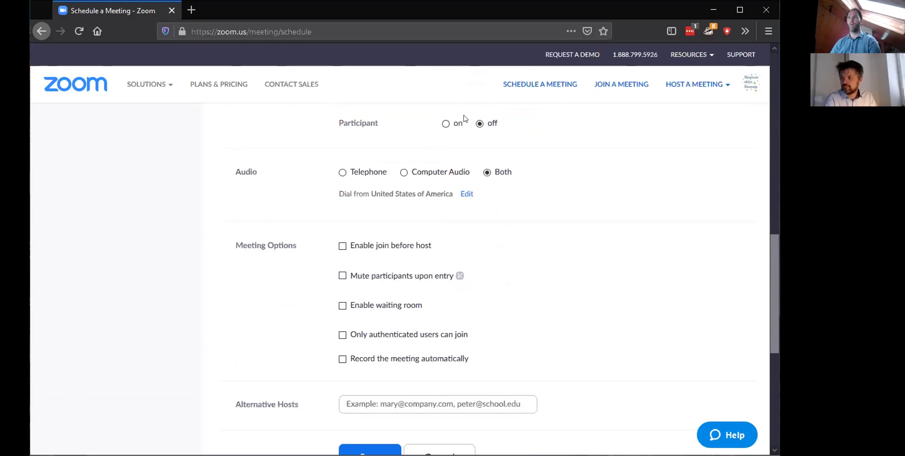
pyautogui.scroll(2, 465, 119)
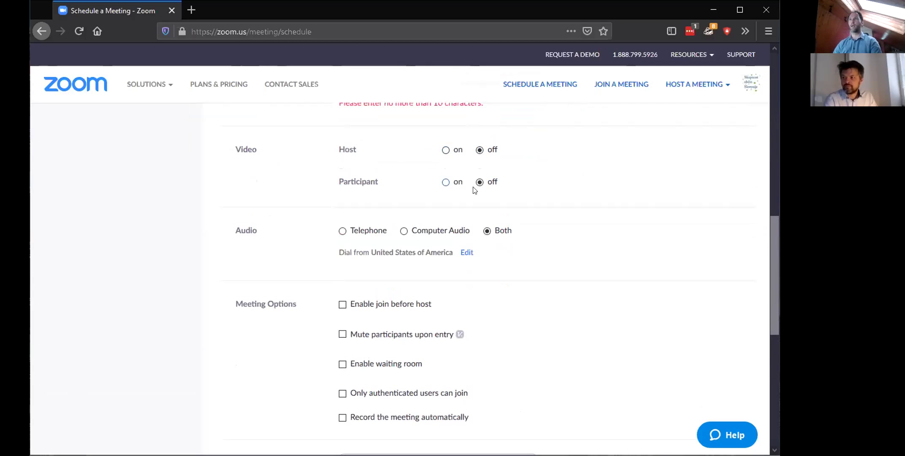
pyautogui.scroll(-6, 536, 286)
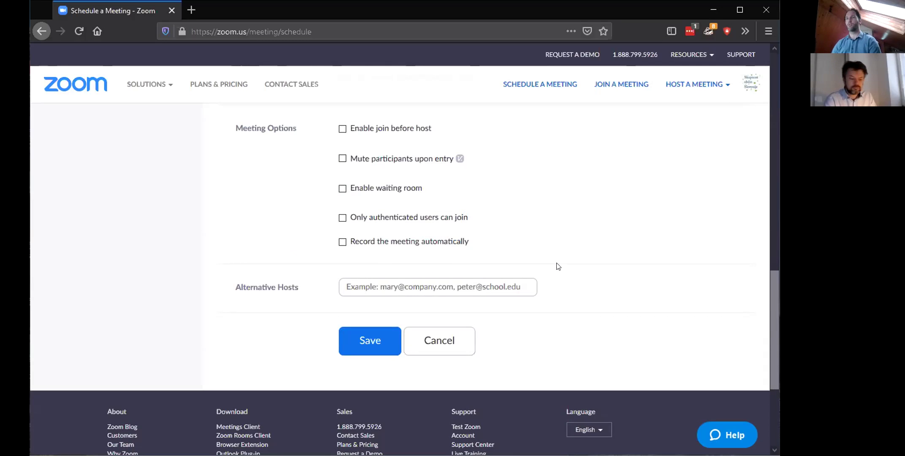
pyautogui.click(458, 245)
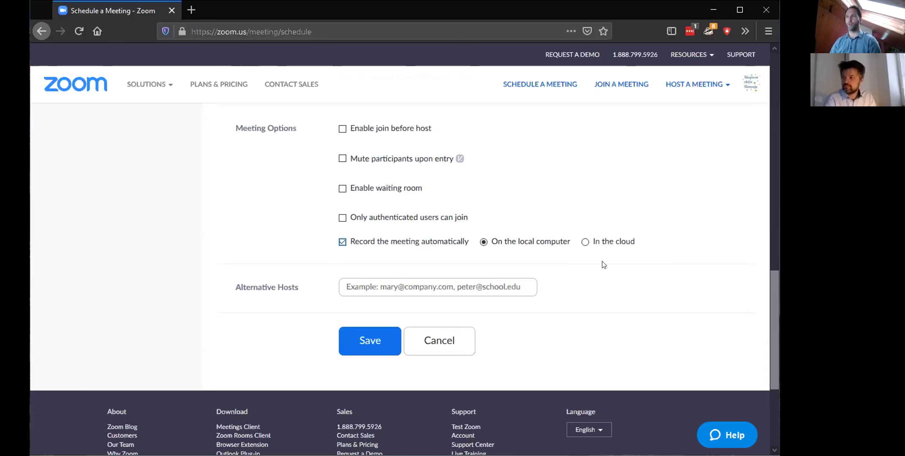
# Remove the meeting password requirement and save the scheduled meeting.
pyautogui.scroll(3, 370, 340)
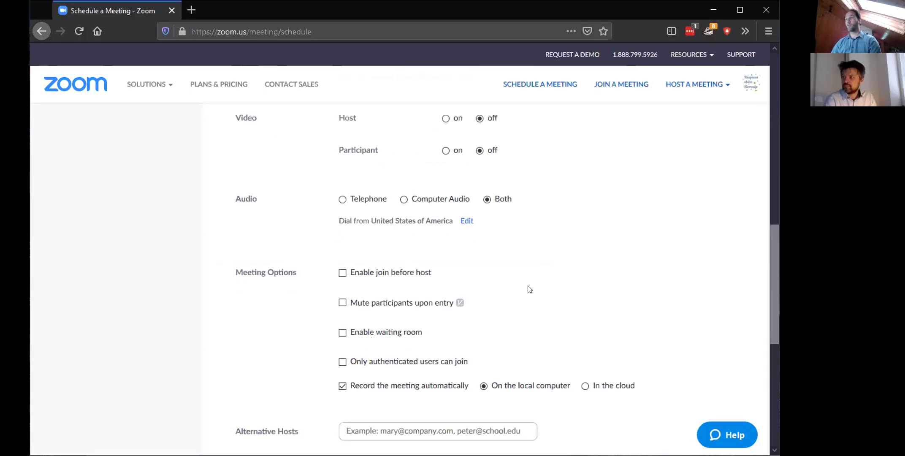
pyautogui.scroll(6, 645, 340)
pyautogui.scroll(-11, 646, 354)
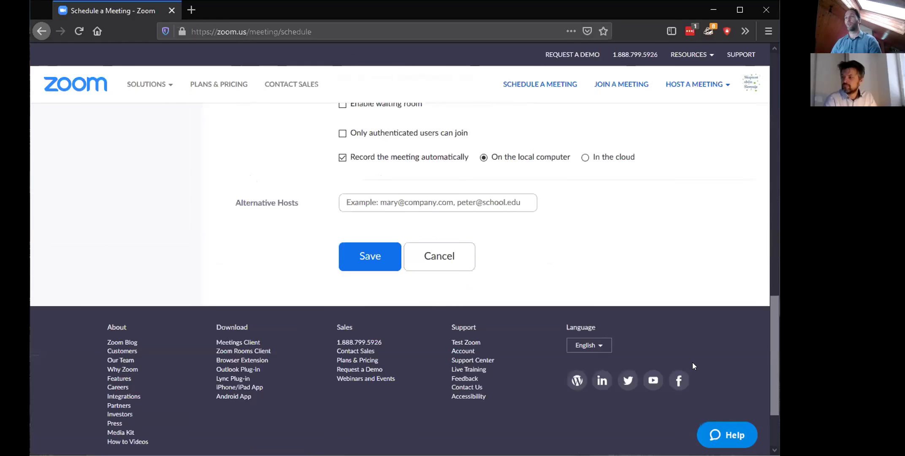
pyautogui.scroll(-2, 400, 182)
pyautogui.scroll(7, 383, 384)
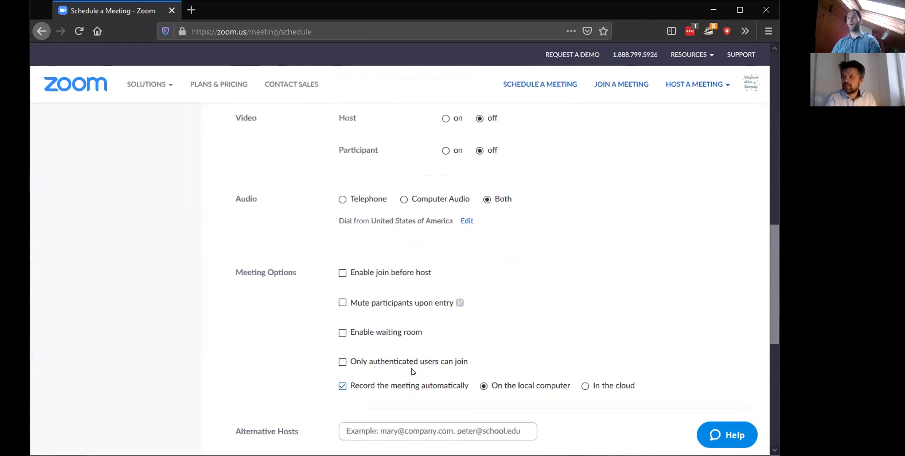
pyautogui.scroll(11, 497, 256)
pyautogui.scroll(-5, 507, 323)
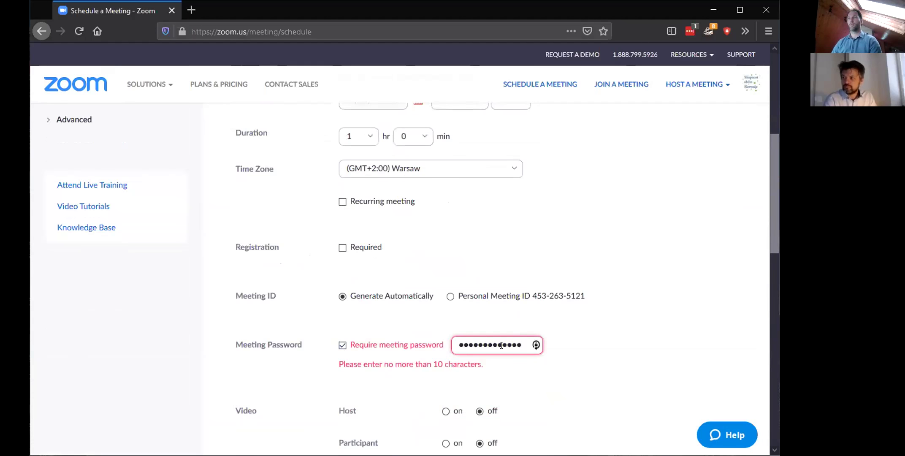
pyautogui.scroll(-10, 448, 380)
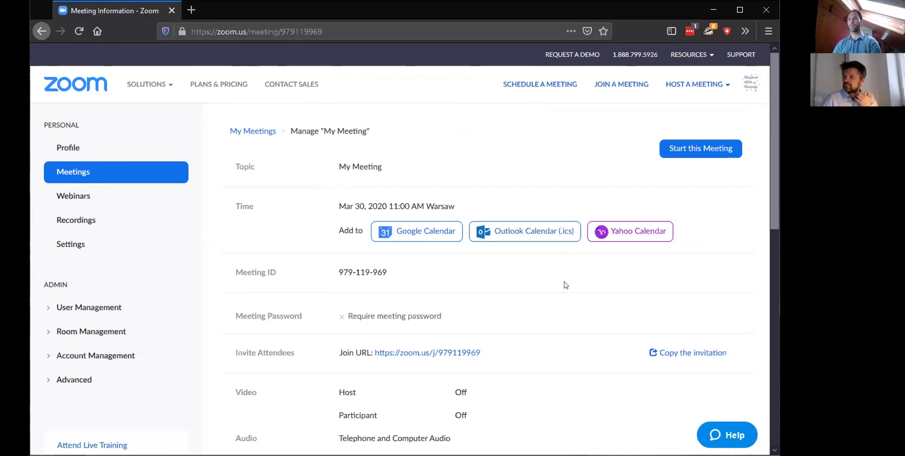
# View the full invitation text for the saved meeting and close it without copying.
pyautogui.scroll(-3, 588, 300)
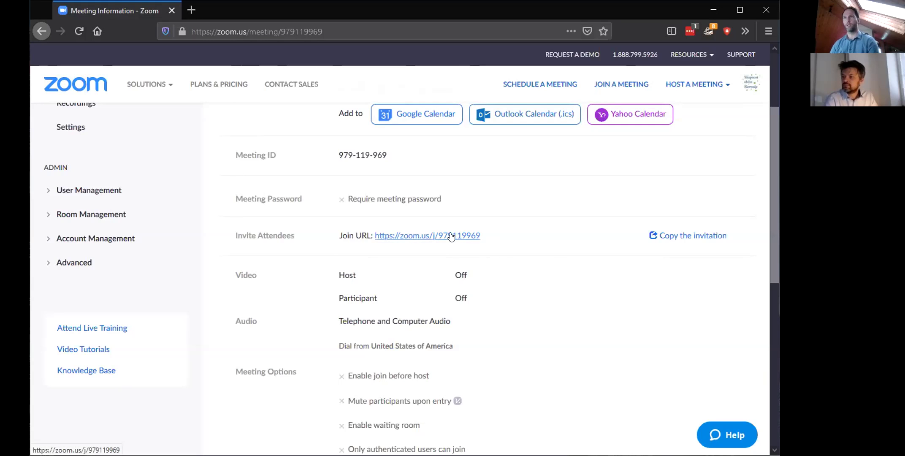
pyautogui.click(701, 236)
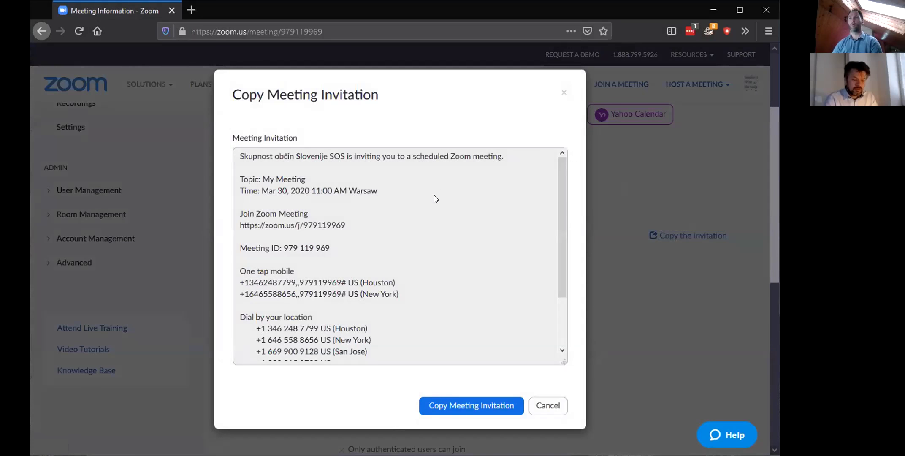
pyautogui.scroll(-3, 511, 297)
pyautogui.scroll(3, 461, 324)
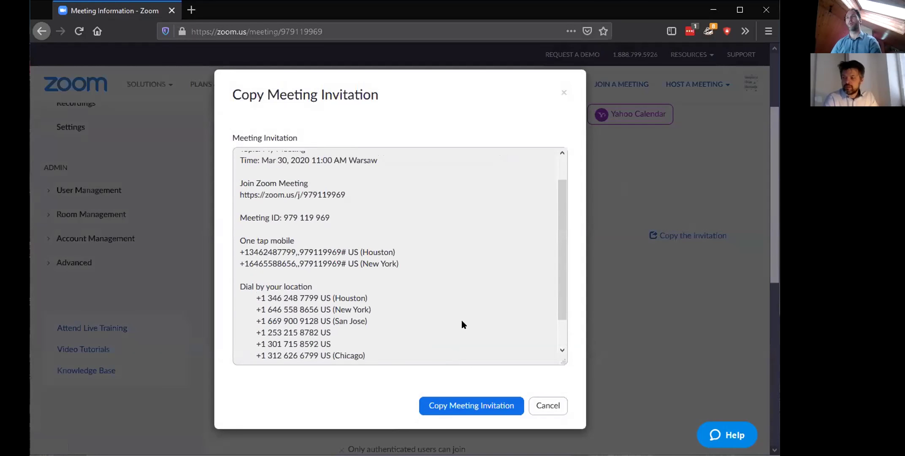
pyautogui.click(543, 409)
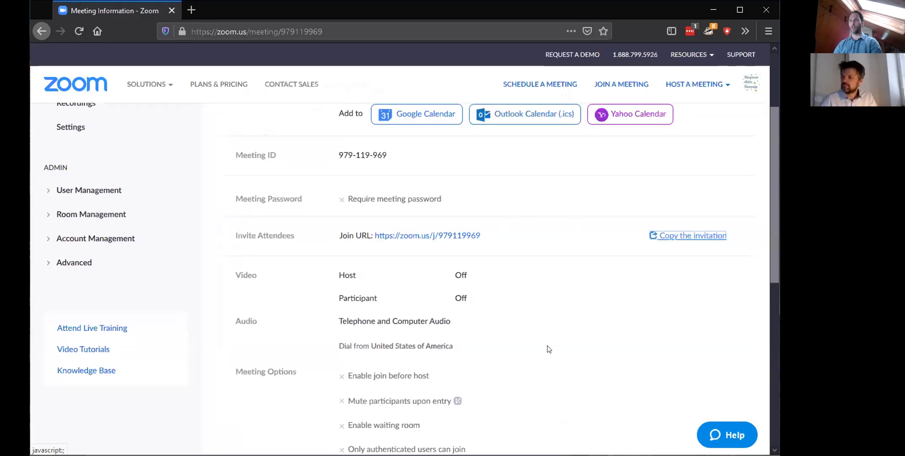
# Review the saved meeting's options and available actions, and return to the list of upcoming meetings.
pyautogui.scroll(-8, 548, 345)
pyautogui.scroll(3, 616, 301)
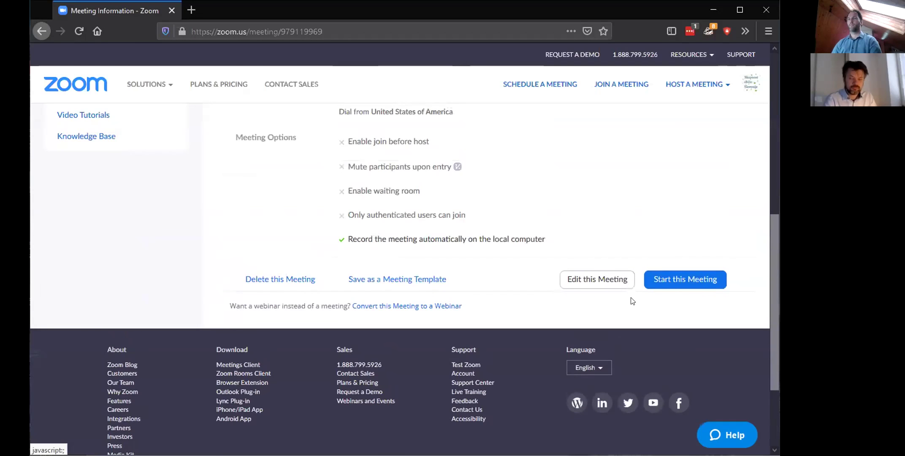
pyautogui.scroll(5, 632, 300)
pyautogui.scroll(-2, 671, 302)
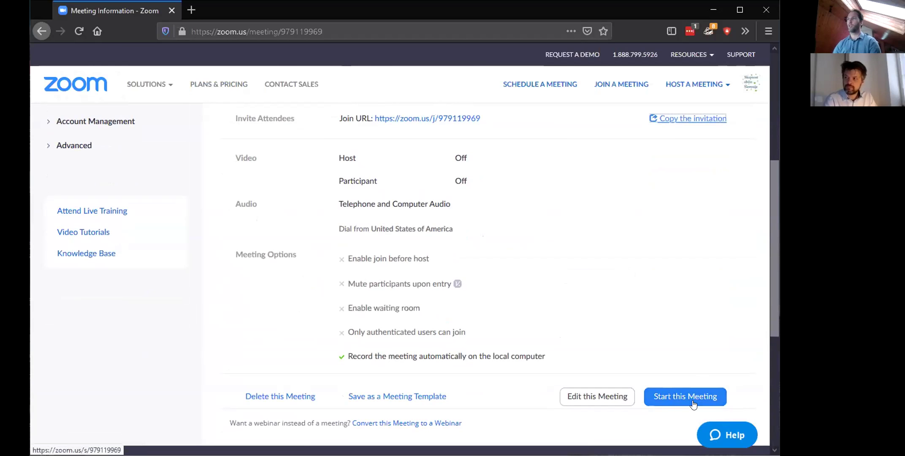
pyautogui.moveTo(146, 84)
pyautogui.click(40, 34)
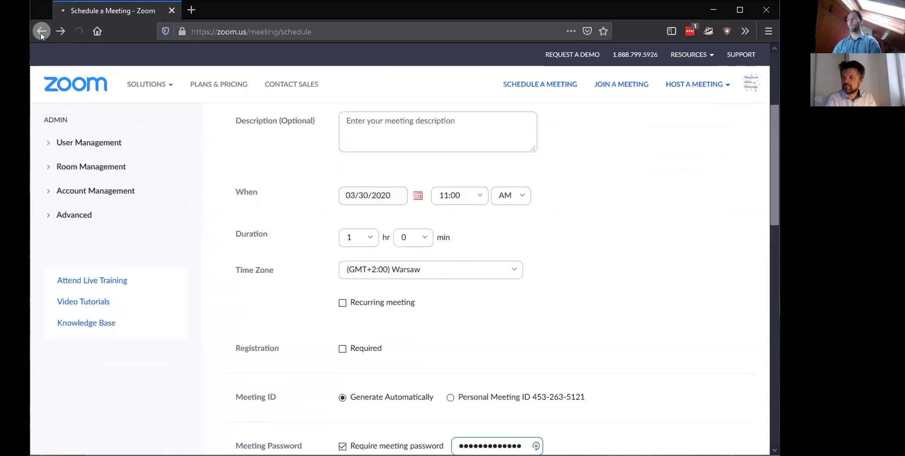
pyautogui.click(41, 33)
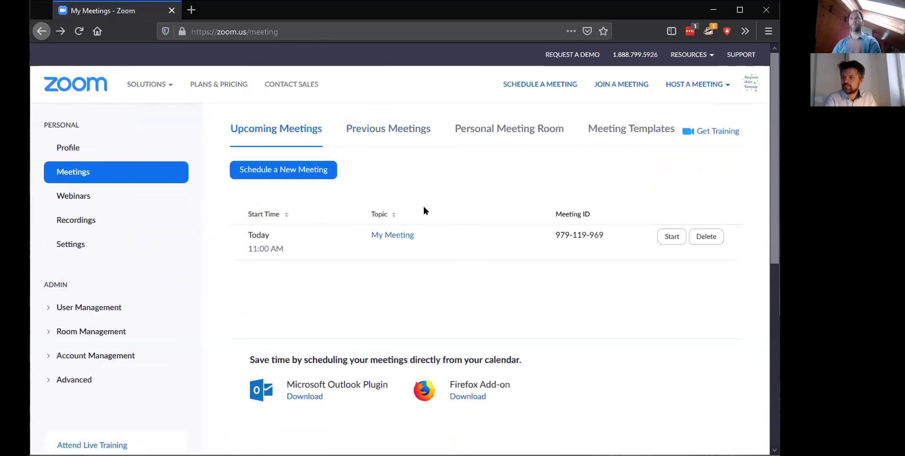
pyautogui.click(396, 238)
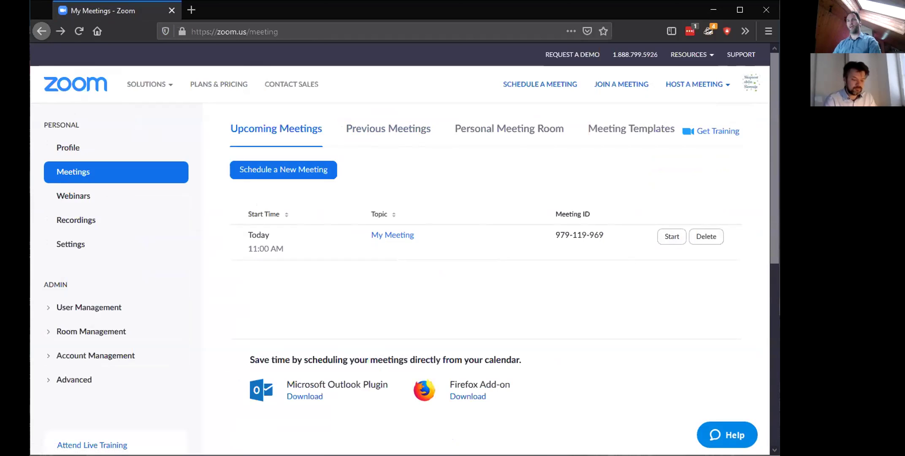
# Go to the account's webinars and open the form for scheduling a new webinar.
pyautogui.click(88, 197)
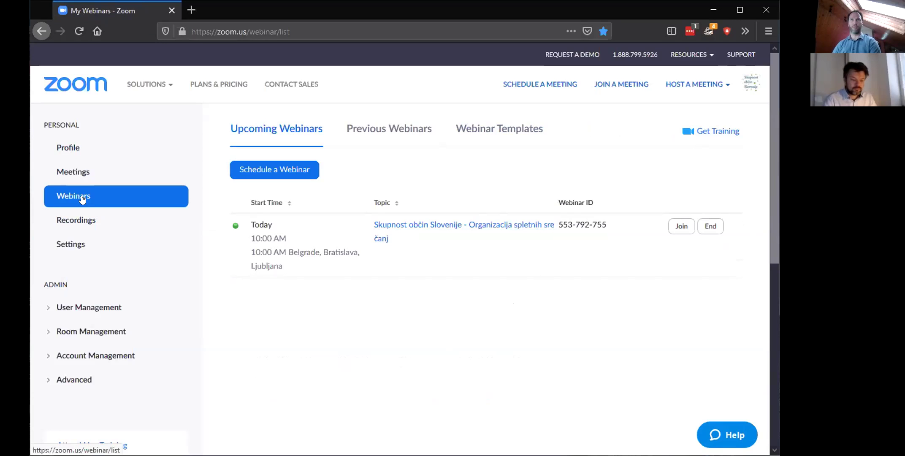
pyautogui.click(305, 171)
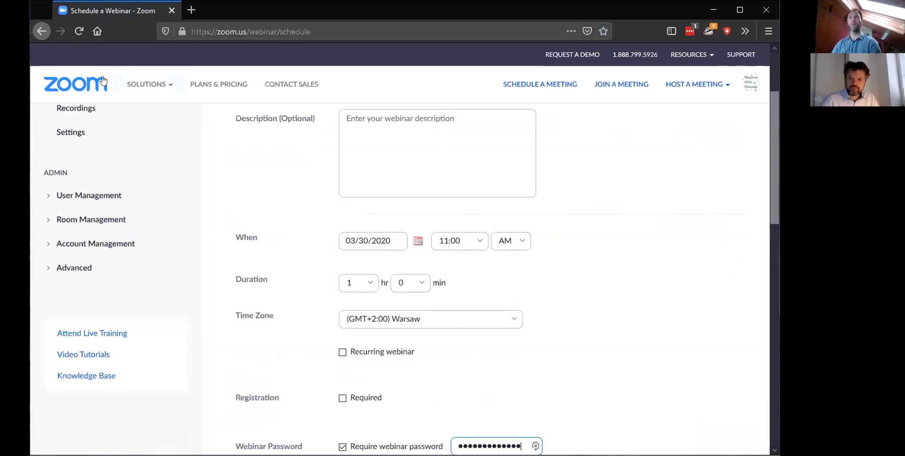
pyautogui.click(41, 31)
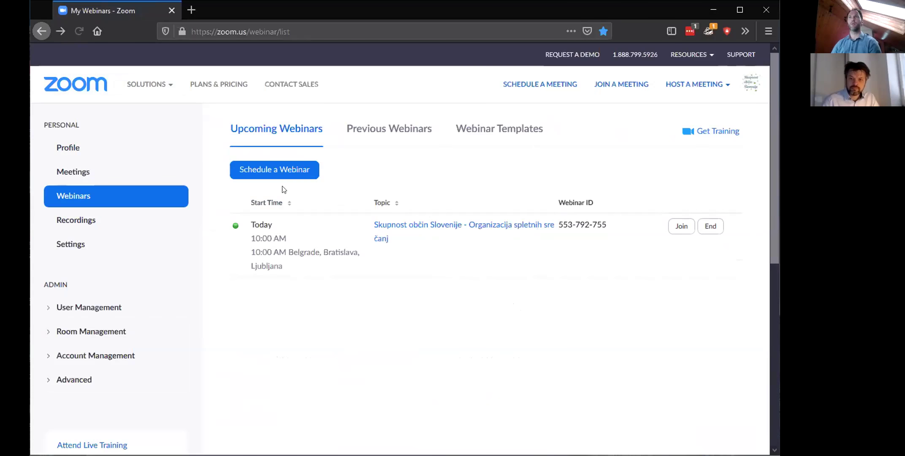
pyautogui.click(282, 170)
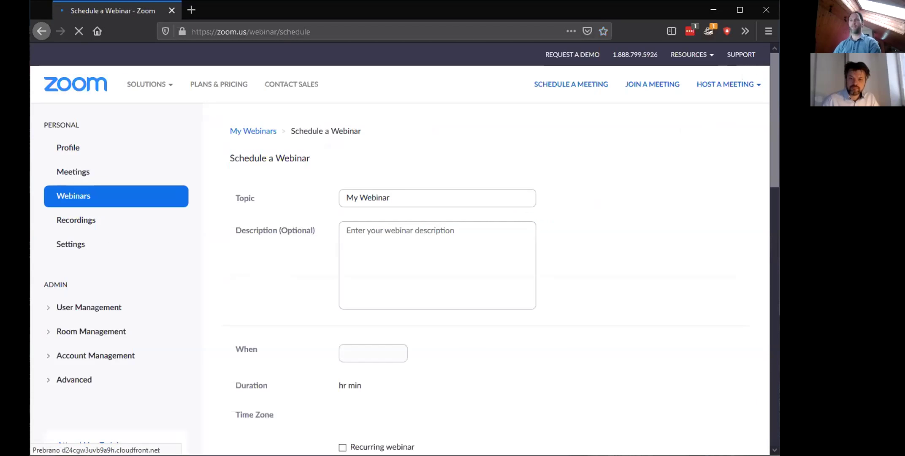
pyautogui.scroll(3, 430, 209)
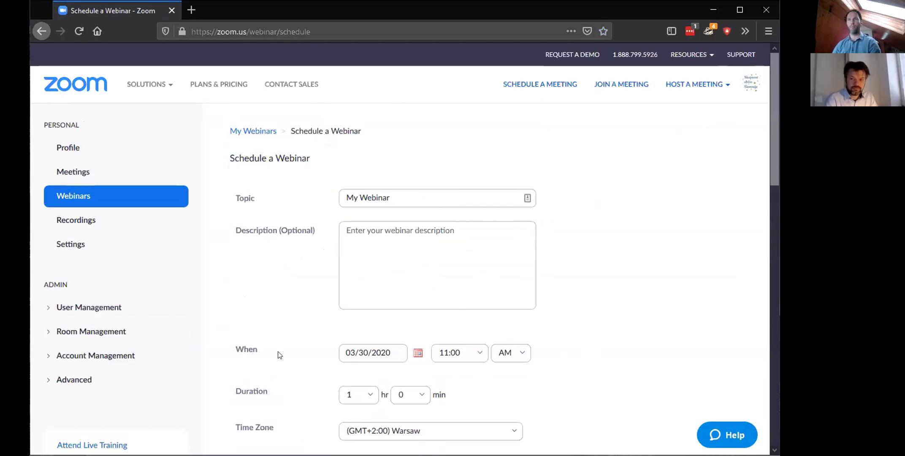
# Examine the webinar's time, registration, password, video, audio, webinar options and alternative hosts settings.
pyautogui.scroll(-5, 600, 339)
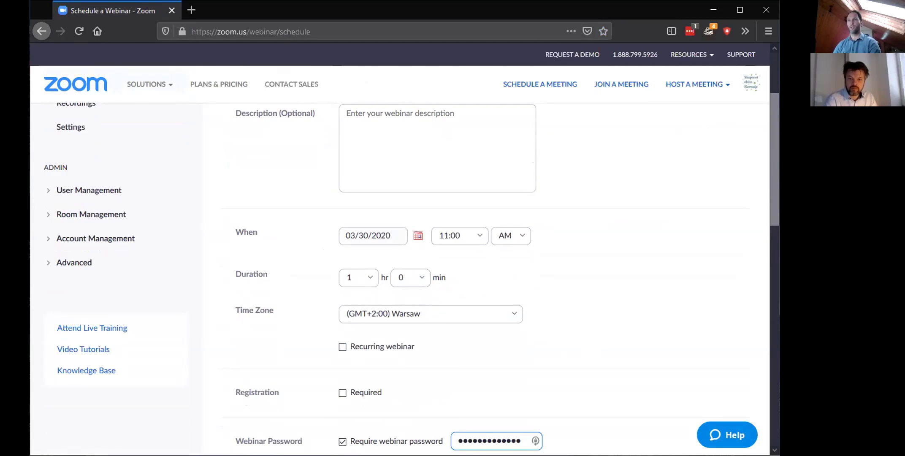
pyautogui.scroll(-5, 438, 338)
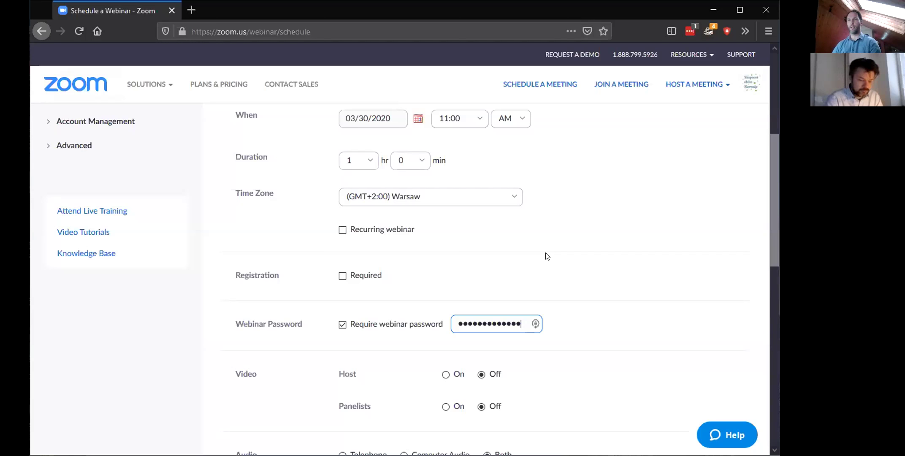
pyautogui.scroll(-3, 610, 281)
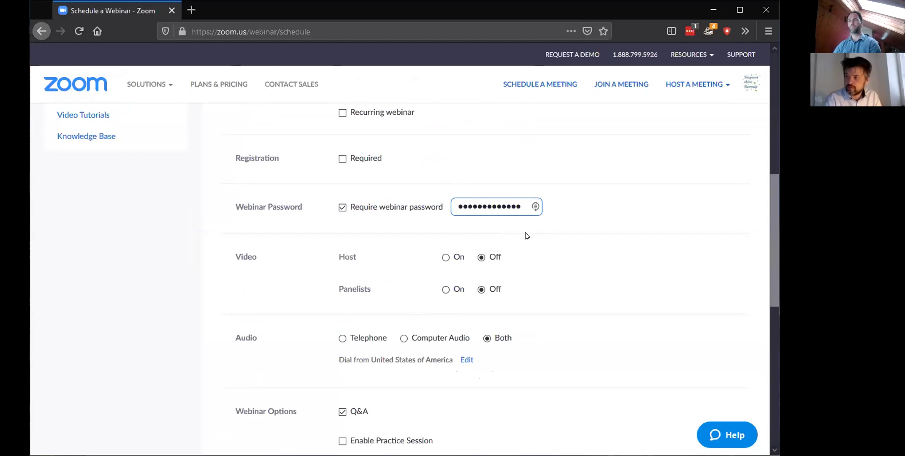
pyautogui.scroll(-3, 532, 236)
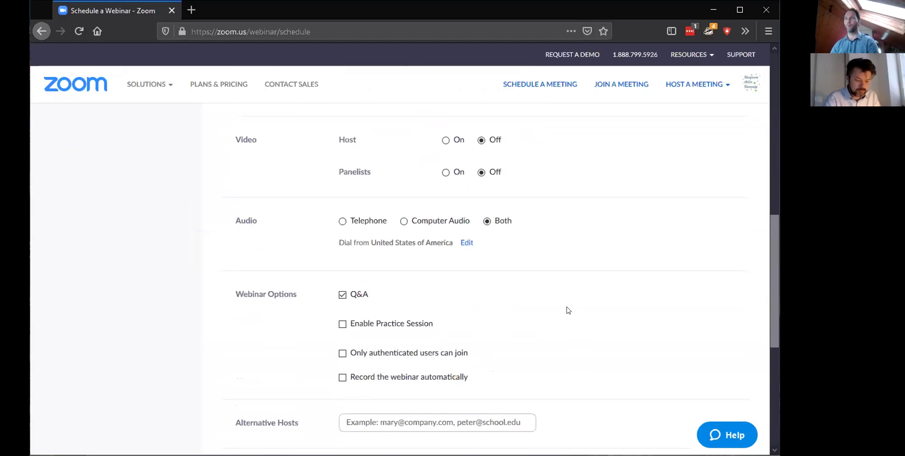
pyautogui.scroll(-2, 602, 291)
pyautogui.scroll(-2, 593, 301)
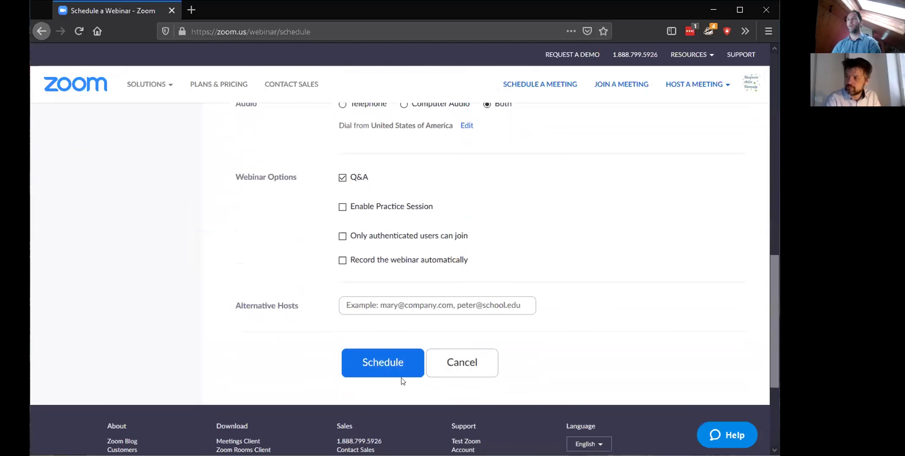
# Schedule the webinar with the form's current settings, leaving the alternative hosts empty.
pyautogui.click(371, 362)
pyautogui.scroll(-8, 453, 337)
pyautogui.scroll(-4, 484, 369)
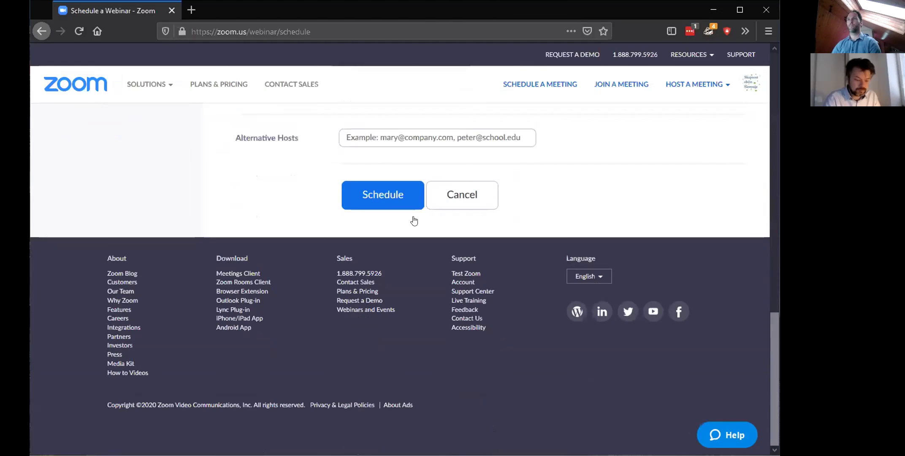
pyautogui.scroll(4, 384, 315)
pyautogui.click(383, 315)
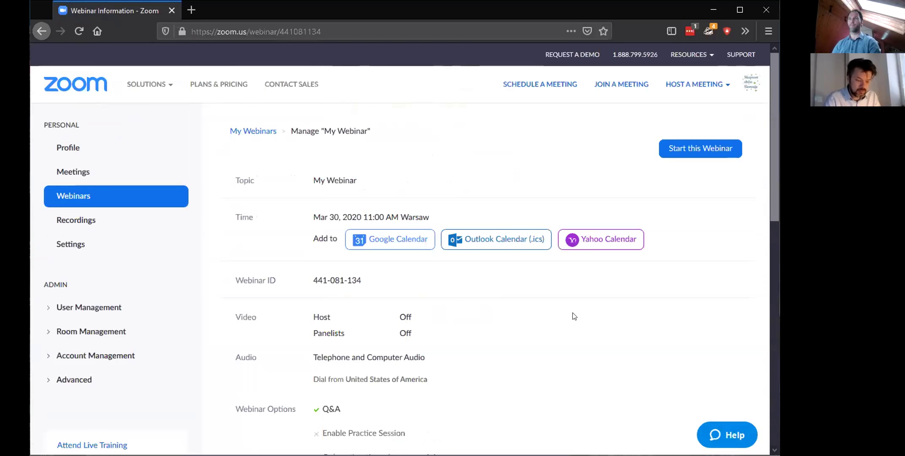
# Review the scheduled webinar's time, options and invitation details, including the attendees' join link.
pyautogui.scroll(-2, 574, 316)
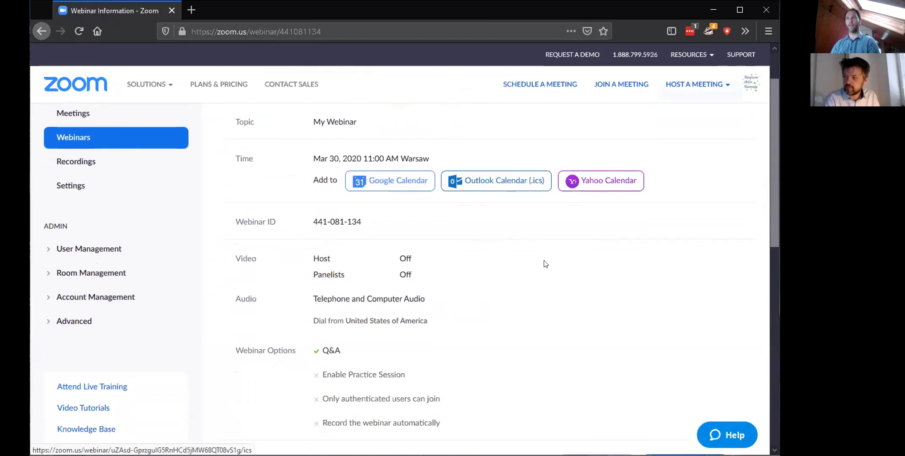
pyautogui.scroll(-8, 545, 264)
pyautogui.scroll(-2, 665, 151)
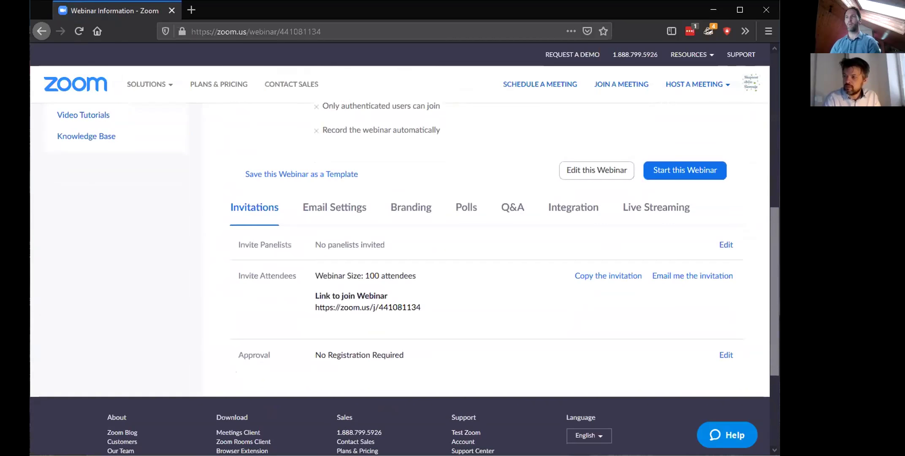
pyautogui.scroll(3, 562, 207)
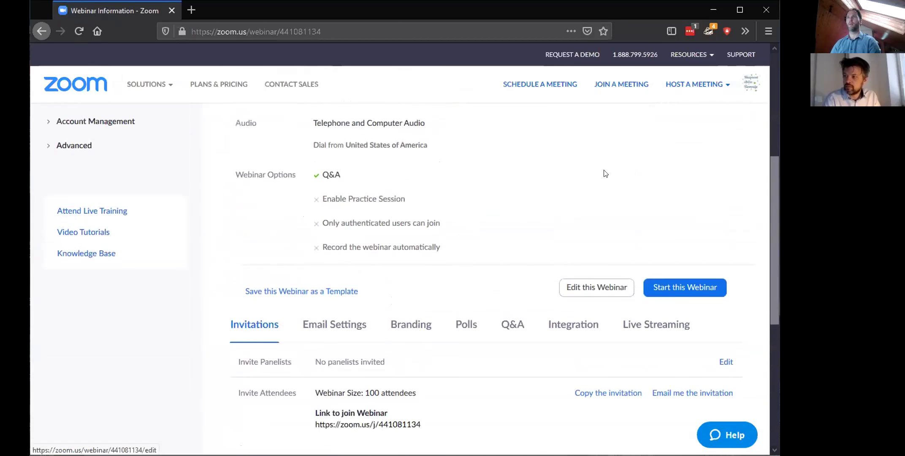
pyautogui.scroll(-2, 299, 281)
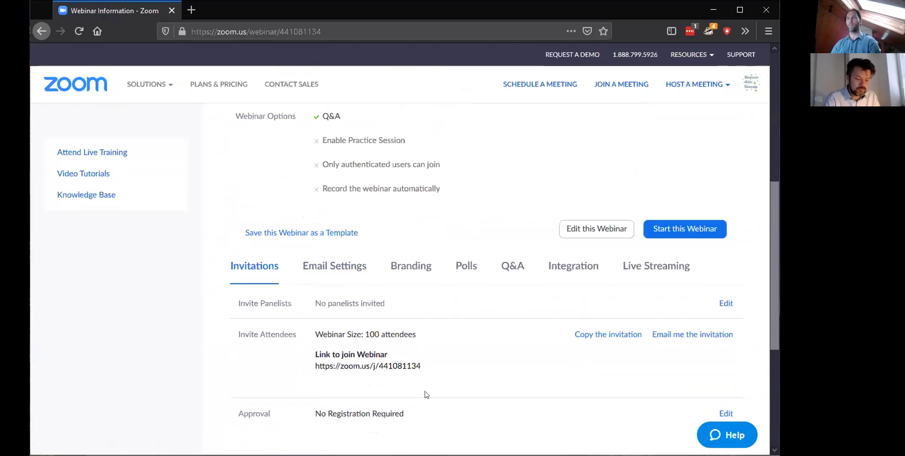
pyautogui.tripleClick(418, 366)
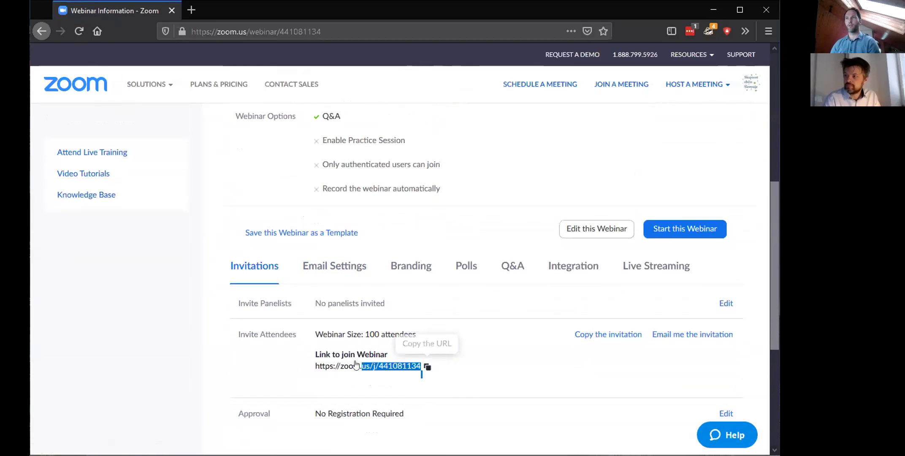
pyautogui.click(503, 375)
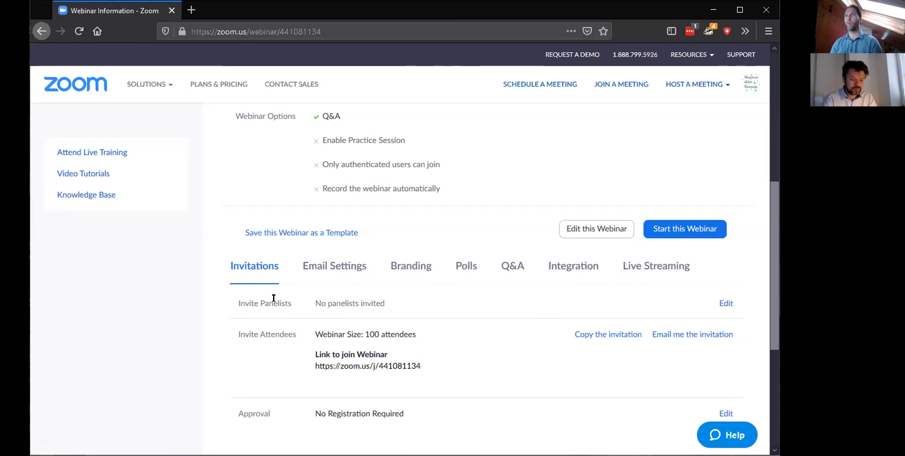
# View the webinar's panelist invitation form with its name and email fields, and close it without adding anyone.
pyautogui.click(726, 303)
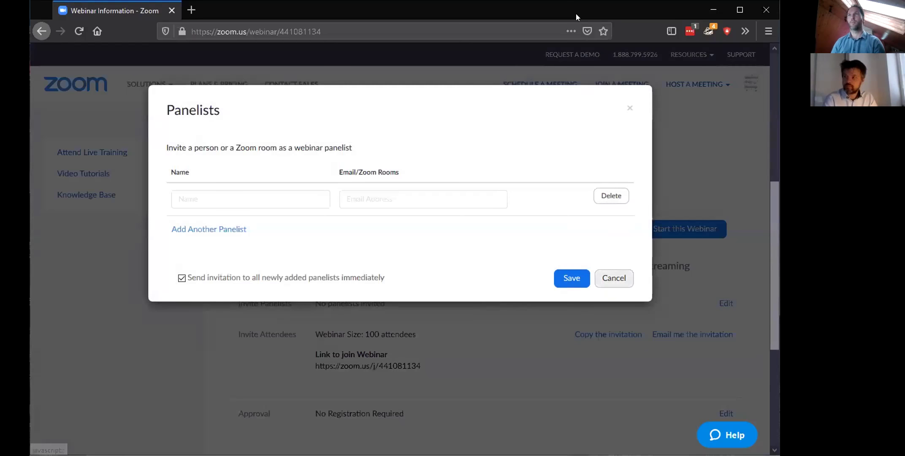
pyautogui.click(259, 198)
pyautogui.click(383, 201)
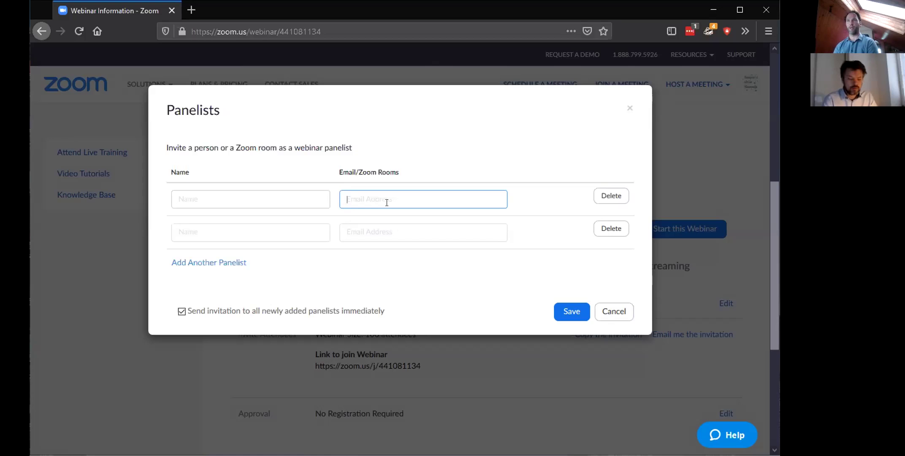
pyautogui.click(630, 108)
# Examine the webinar's polls and Q&A settings along with its general webinar options.
pyautogui.scroll(-5, 595, 248)
pyautogui.scroll(4, 651, 270)
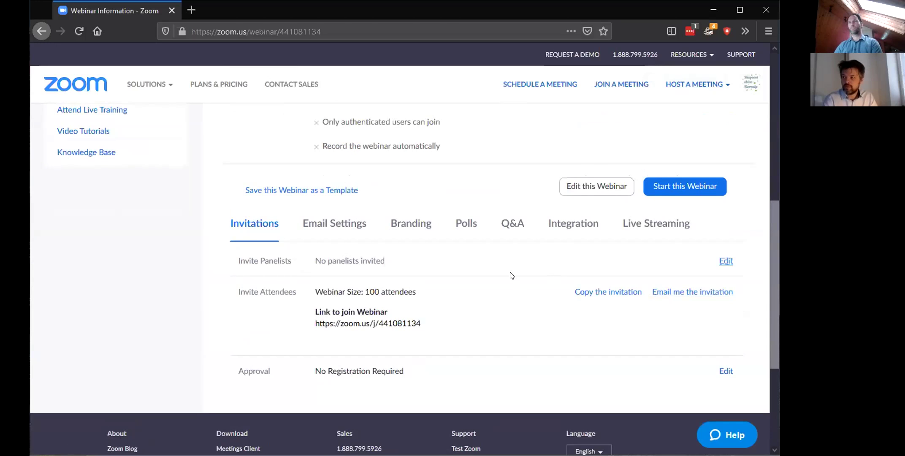
pyautogui.click(465, 224)
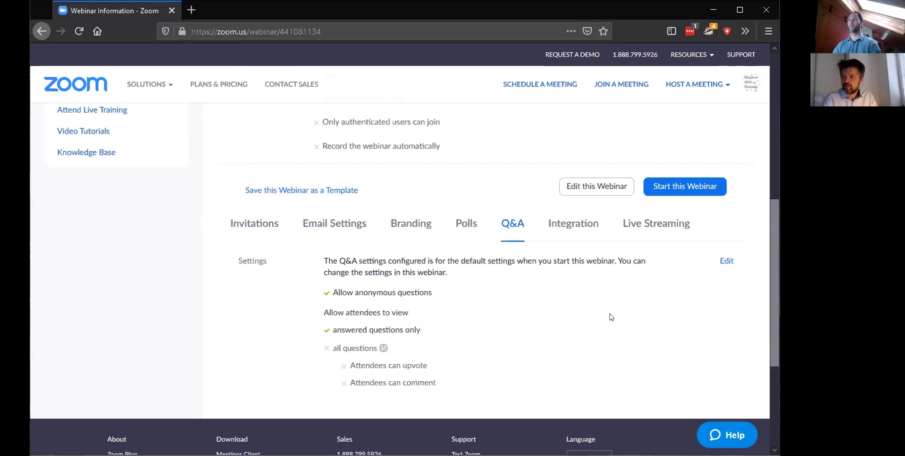
pyautogui.click(694, 84)
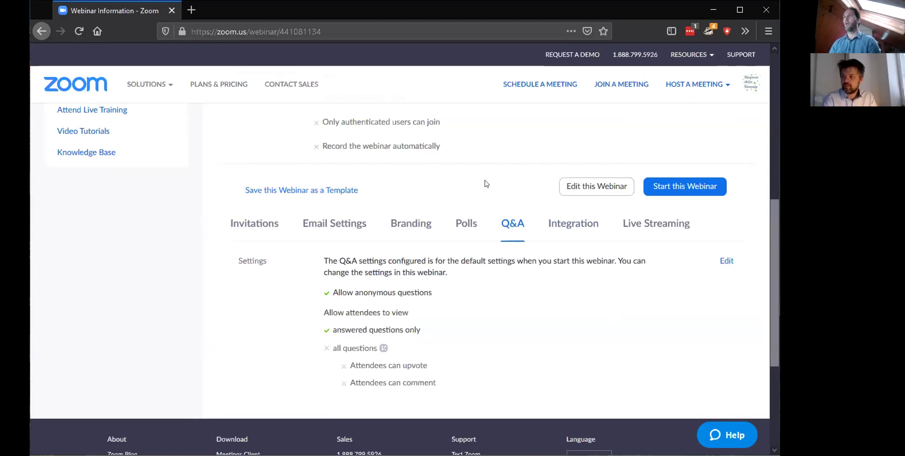
pyautogui.scroll(7, 509, 334)
pyautogui.scroll(-5, 536, 337)
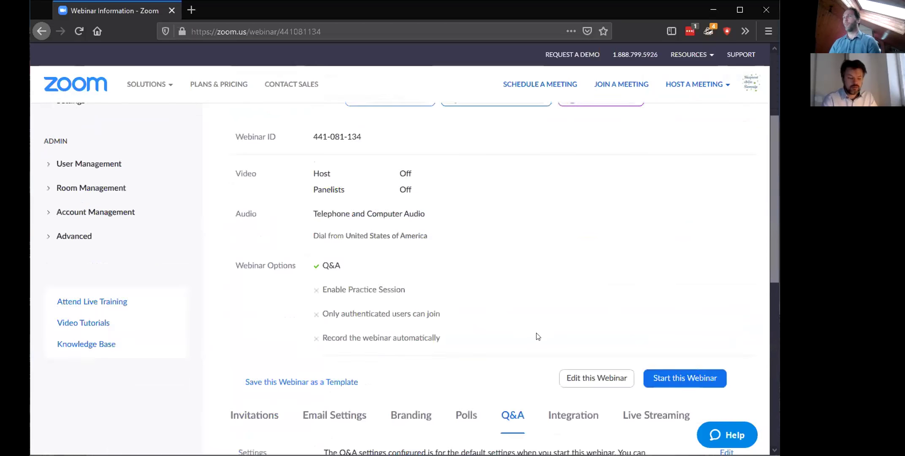
# Return to the account's webinar list and look over the upcoming webinars.
pyautogui.scroll(7, 423, 211)
pyautogui.click(82, 202)
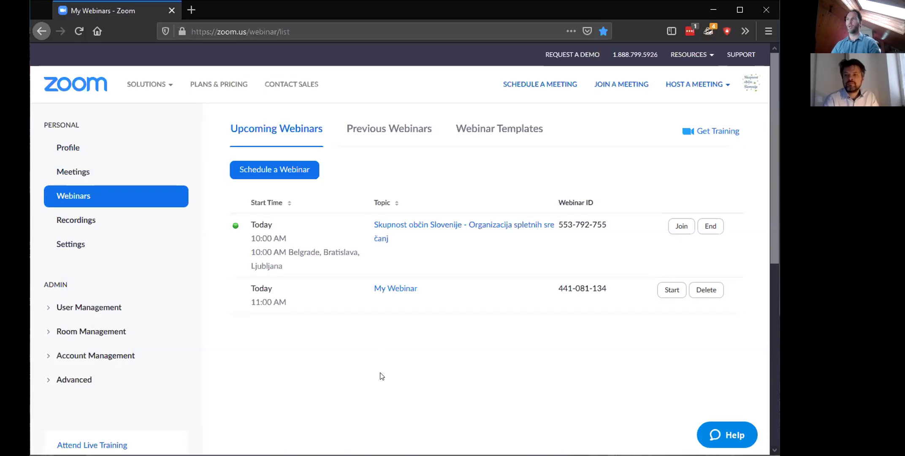
pyautogui.scroll(-3, 481, 371)
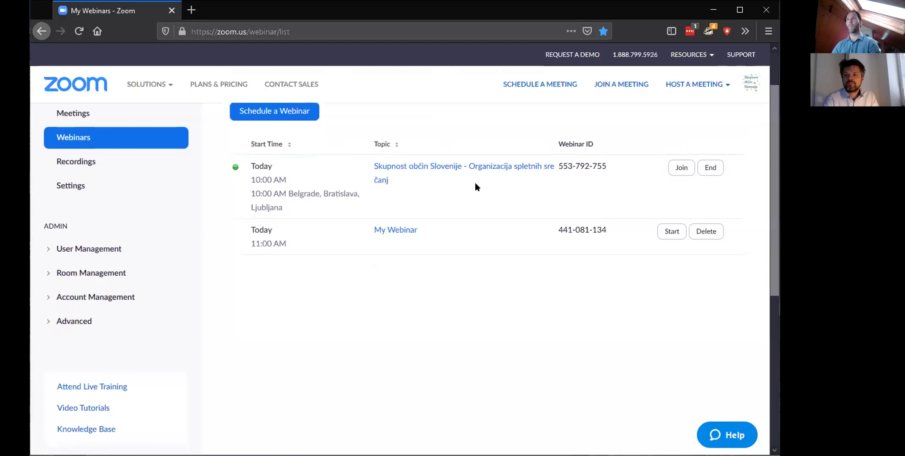
pyautogui.scroll(3, 542, 366)
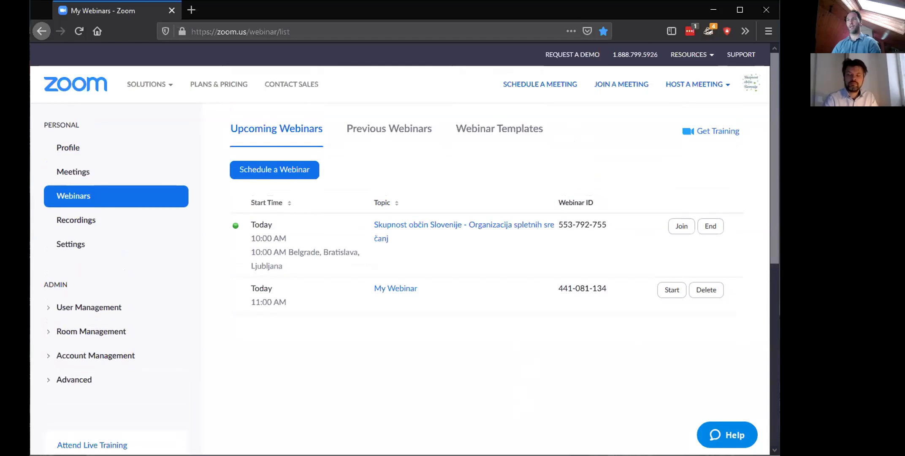
pyautogui.moveTo(711, 51)
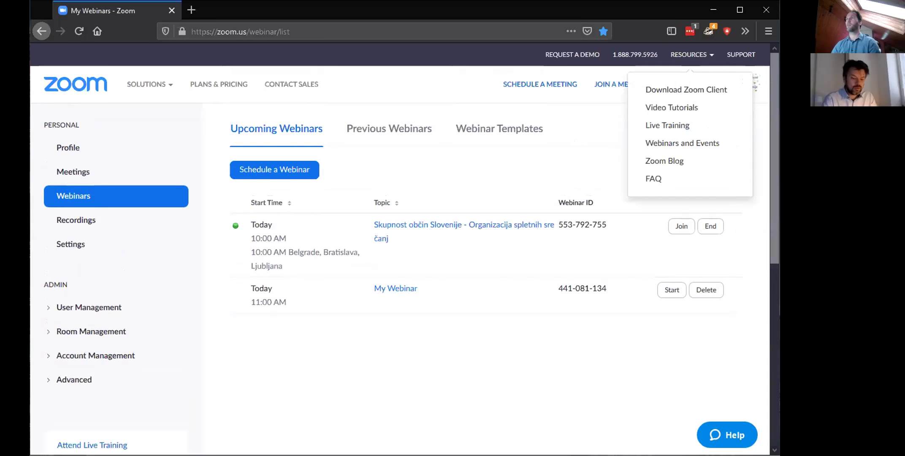